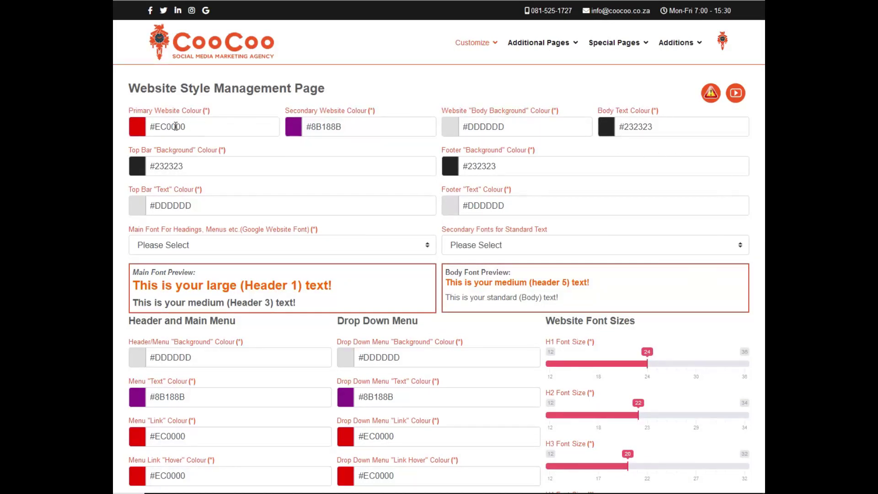
Inspect the primary, secondary, body background and body text colour pickers without changing them
{"action": "scroll", "coordinate": [294, 257], "scroll_direction": "down", "scroll_amount": 7}
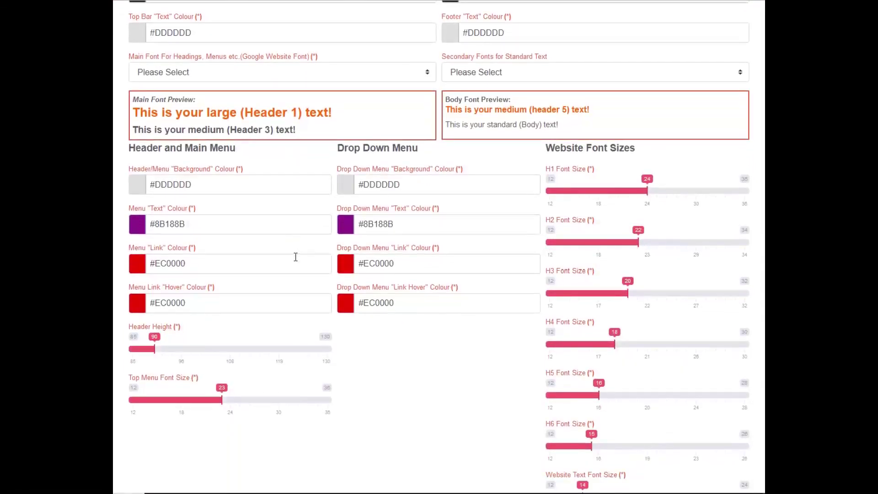
{"action": "scroll", "coordinate": [295, 256], "scroll_direction": "up", "scroll_amount": 4}
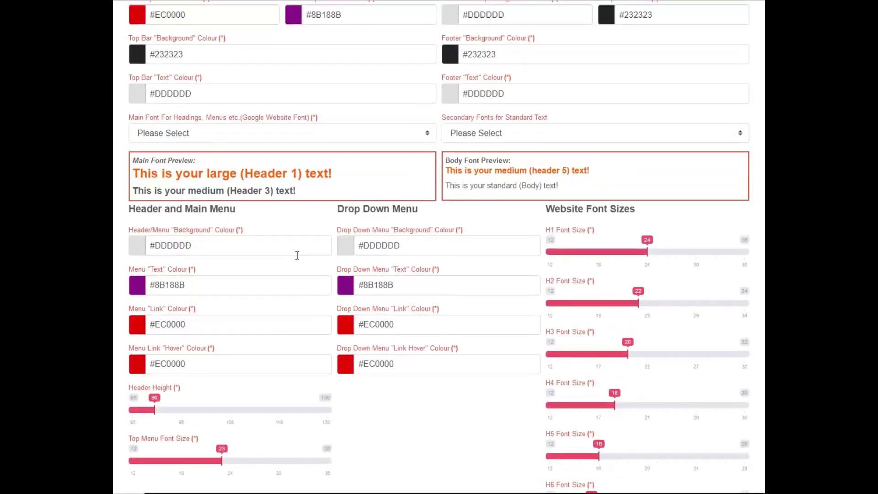
{"action": "scroll", "coordinate": [494, 73], "scroll_direction": "up", "scroll_amount": 3}
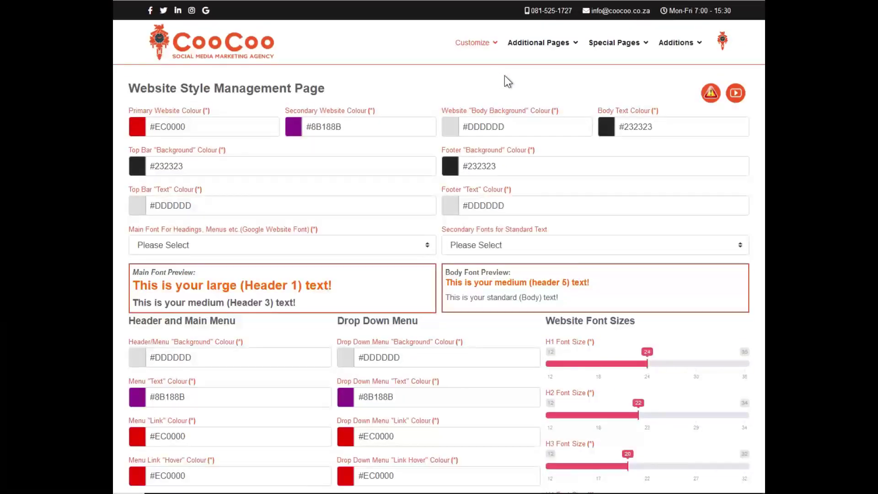
{"action": "mouse_move", "coordinate": [495, 66]}
{"action": "scroll", "coordinate": [634, 127], "scroll_direction": "down", "scroll_amount": 1}
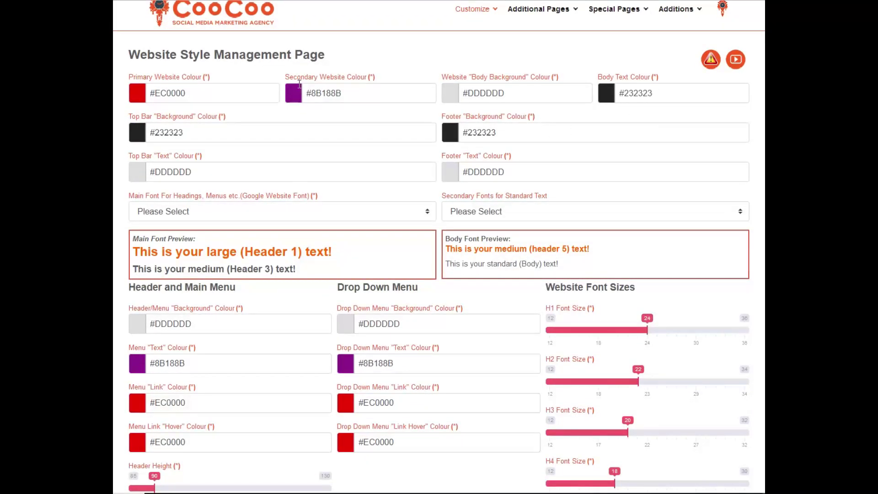
{"action": "scroll", "coordinate": [299, 84], "scroll_direction": "up", "scroll_amount": 1}
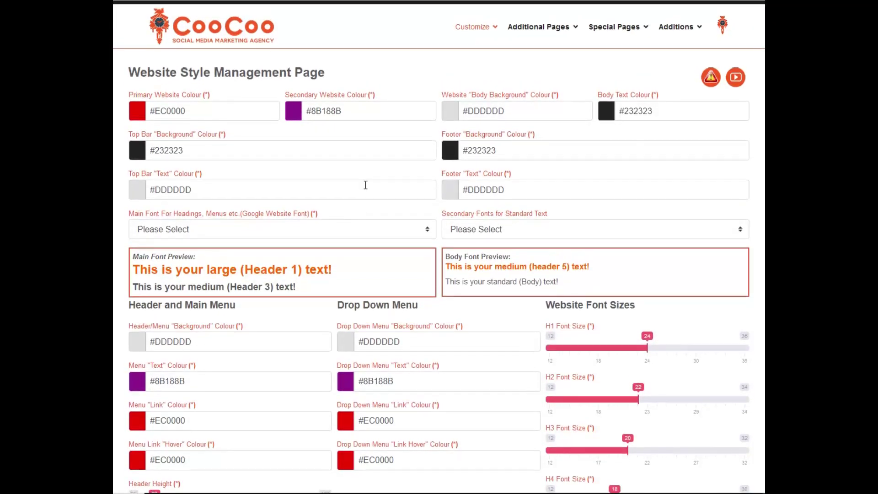
{"action": "left_click", "coordinate": [176, 110]}
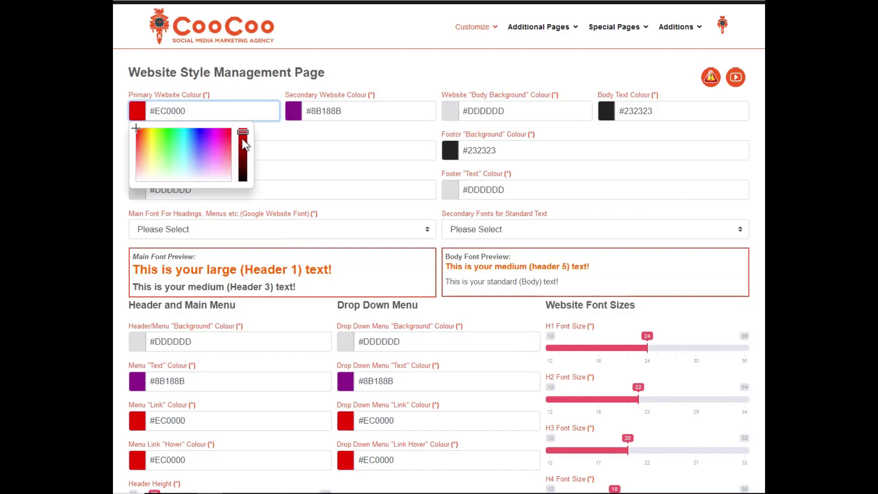
{"action": "left_click", "coordinate": [317, 117]}
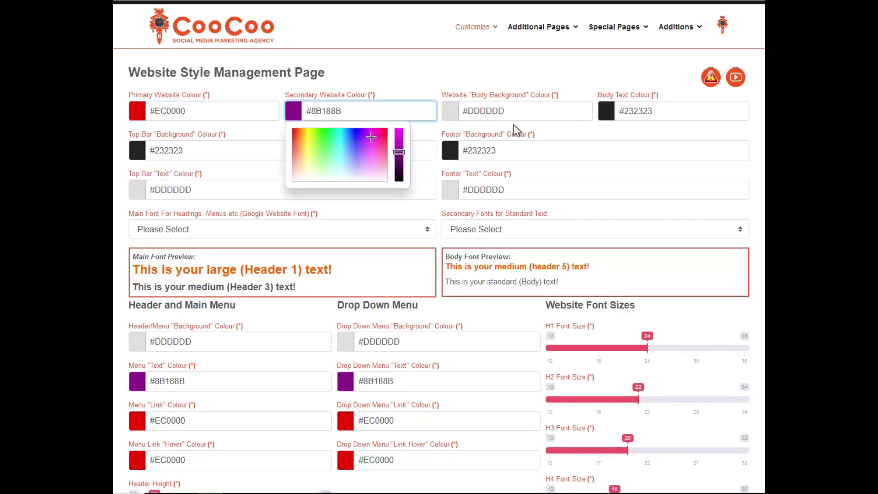
{"action": "left_click", "coordinate": [517, 113]}
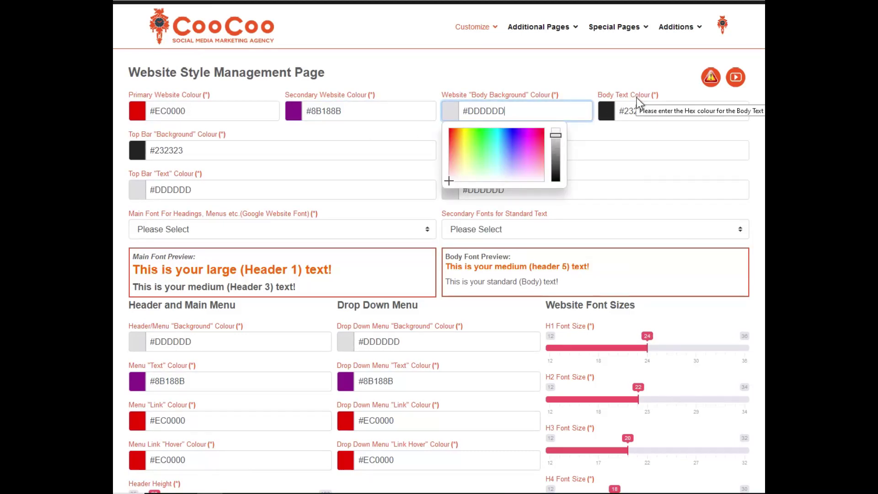
{"action": "left_click", "coordinate": [639, 111]}
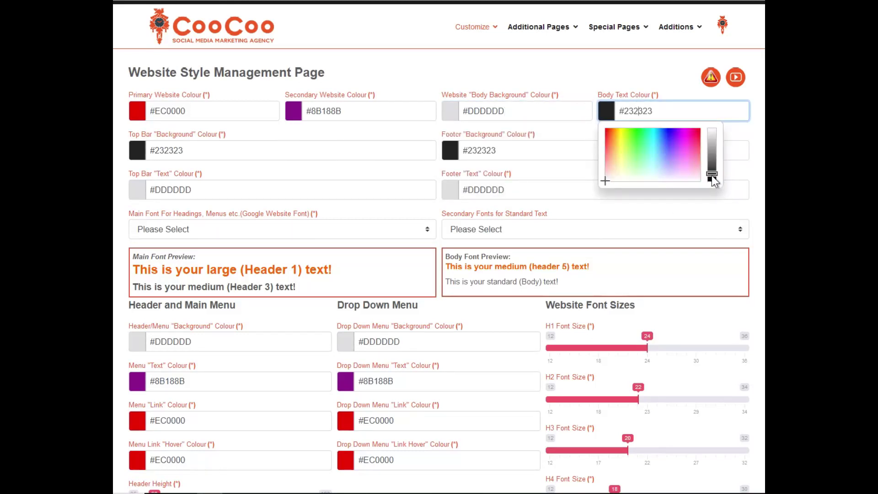
{"action": "left_click", "coordinate": [409, 133]}
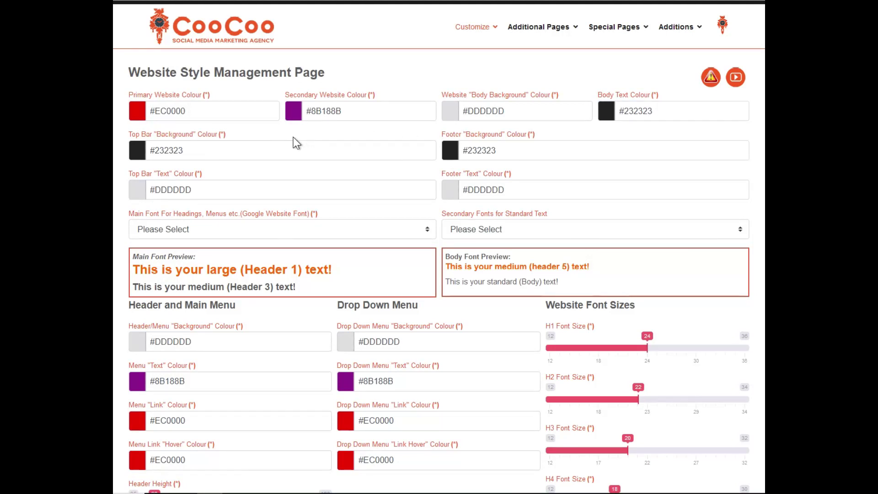
Darken the Top Bar Background colour from #232323 to pure black #000000
{"action": "left_click", "coordinate": [206, 151]}
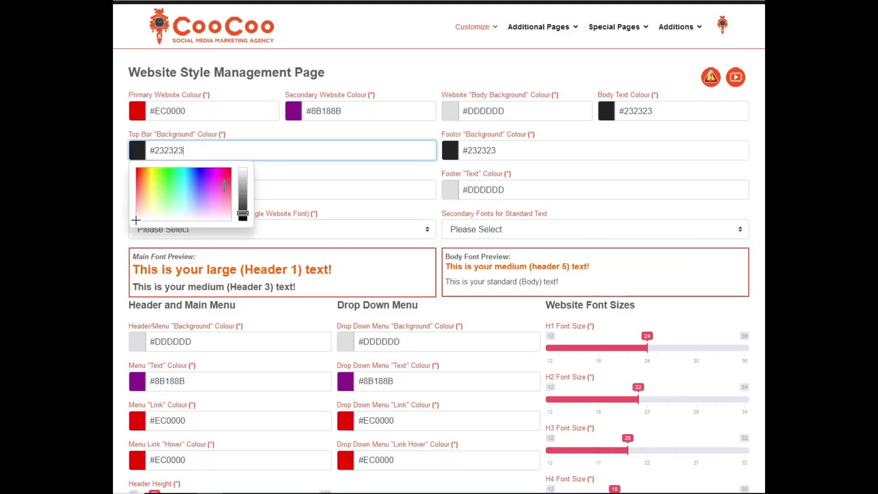
{"action": "left_click_drag", "start_coordinate": [242, 215], "coordinate": [245, 233]}
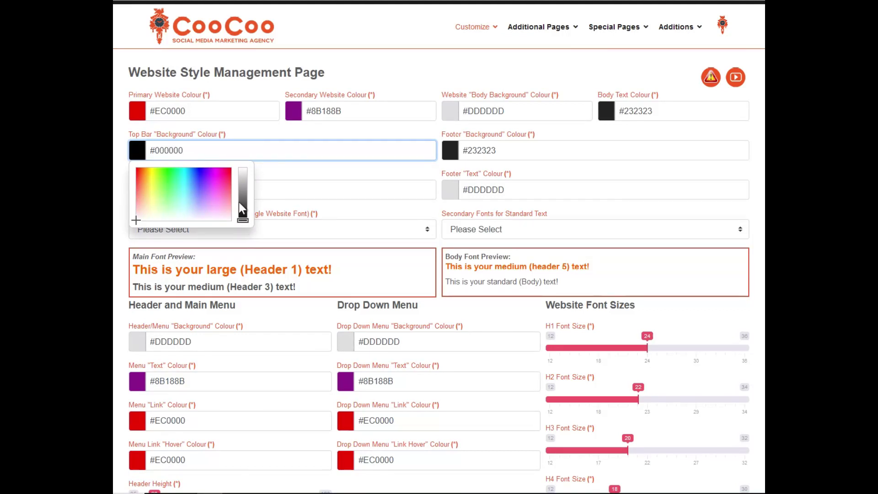
{"action": "left_click", "coordinate": [271, 127]}
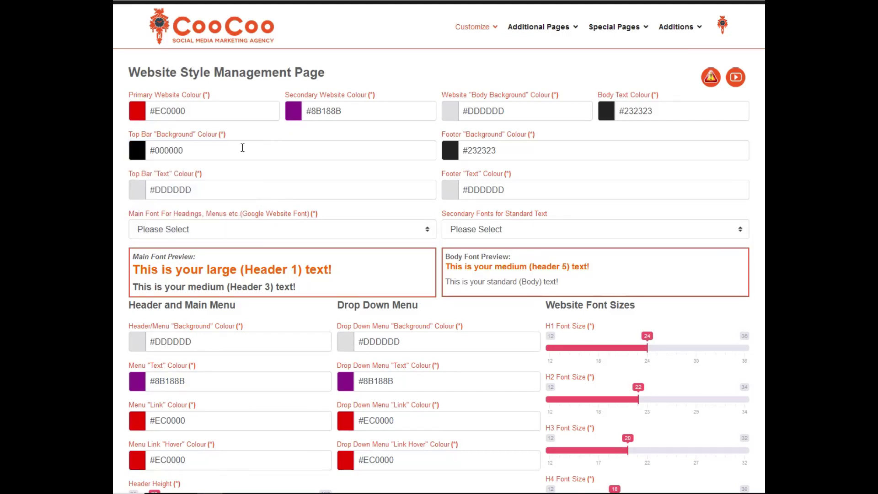
{"action": "scroll", "coordinate": [259, 135], "scroll_direction": "up", "scroll_amount": 1}
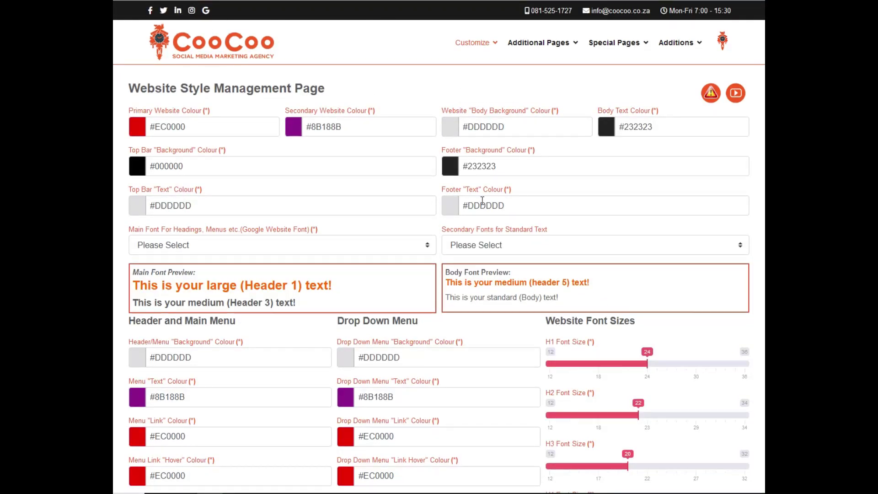
{"action": "left_click", "coordinate": [504, 206]}
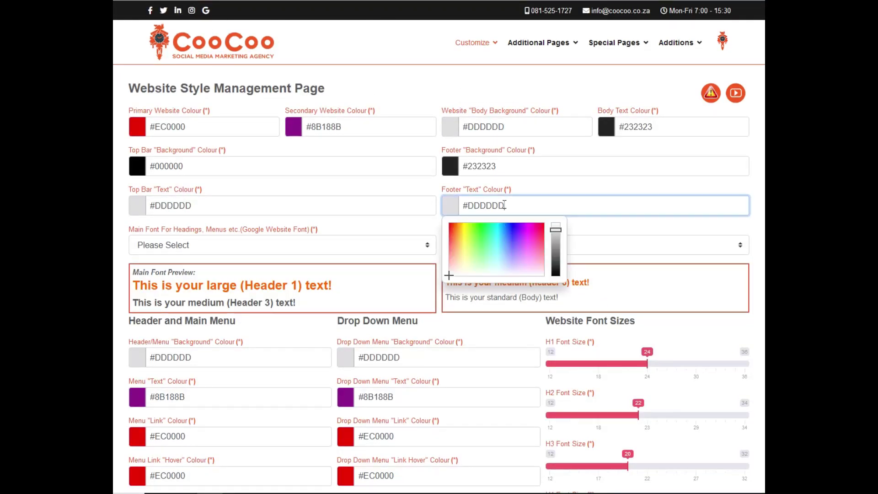
{"action": "left_click", "coordinate": [517, 276]}
{"action": "left_click", "coordinate": [406, 184]}
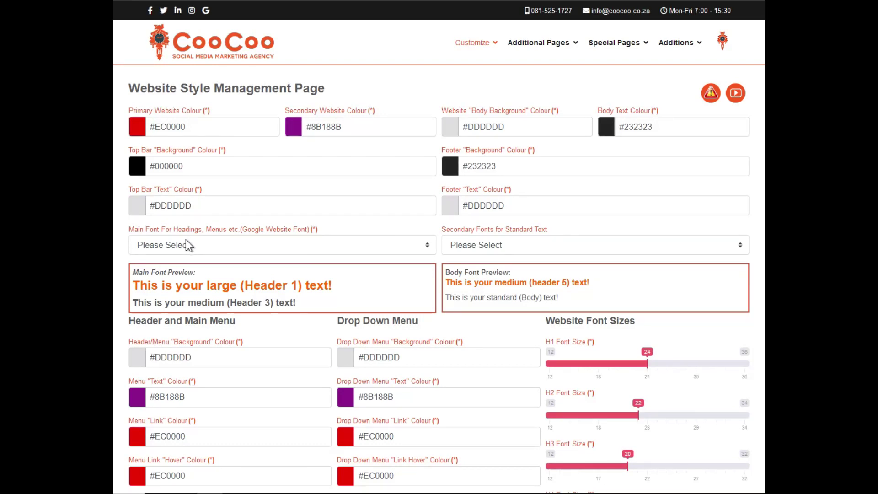
{"action": "left_click", "coordinate": [205, 201]}
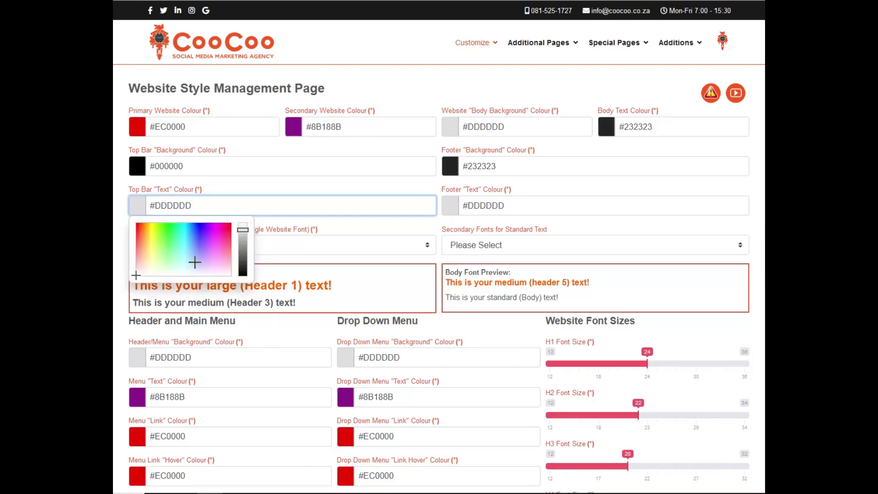
{"action": "left_click", "coordinate": [196, 275]}
{"action": "left_click_drag", "start_coordinate": [243, 230], "coordinate": [243, 222]}
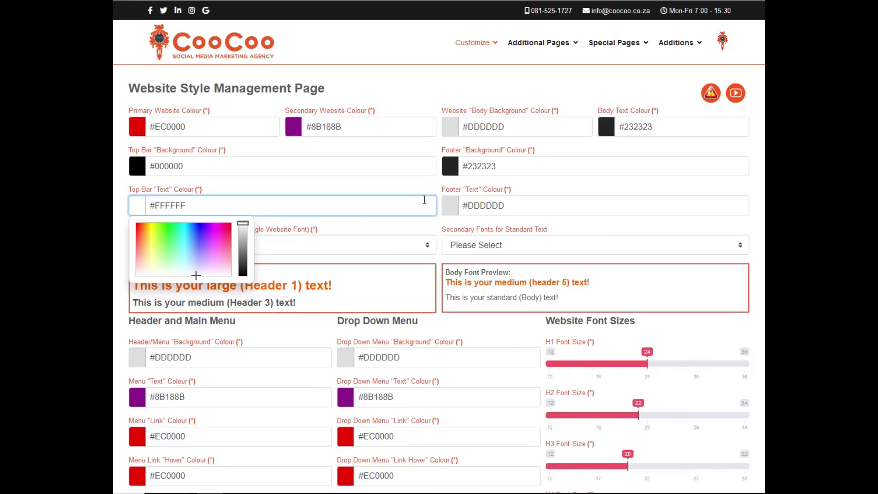
{"action": "left_click", "coordinate": [505, 203]}
{"action": "left_click_drag", "start_coordinate": [556, 232], "coordinate": [557, 215]}
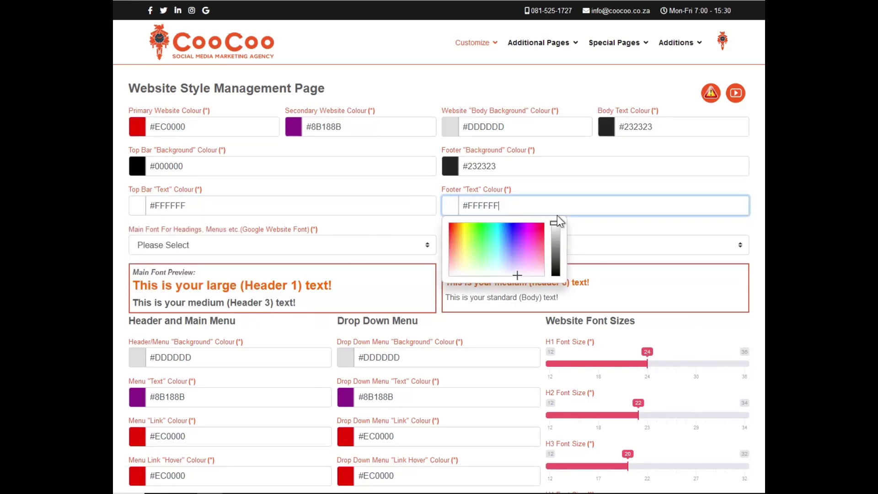
{"action": "left_click", "coordinate": [556, 183]}
{"action": "scroll", "coordinate": [499, 384], "scroll_direction": "down", "scroll_amount": 6}
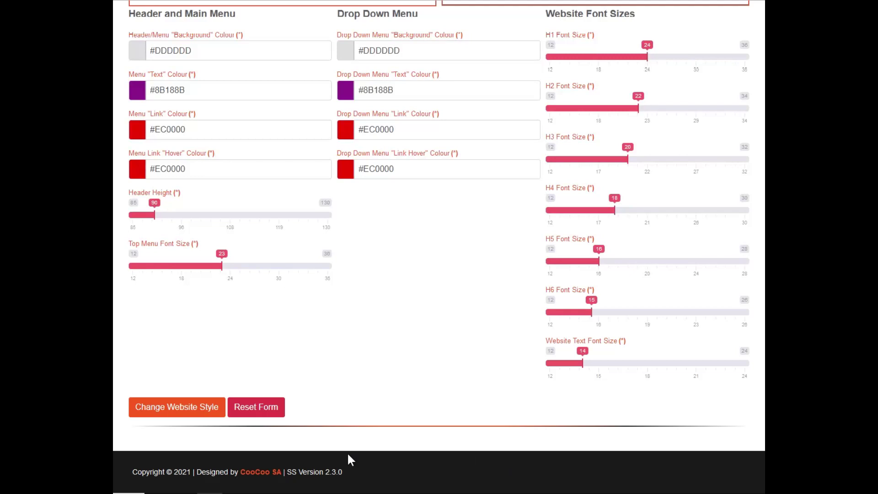
{"action": "scroll", "coordinate": [387, 469], "scroll_direction": "up", "scroll_amount": 6}
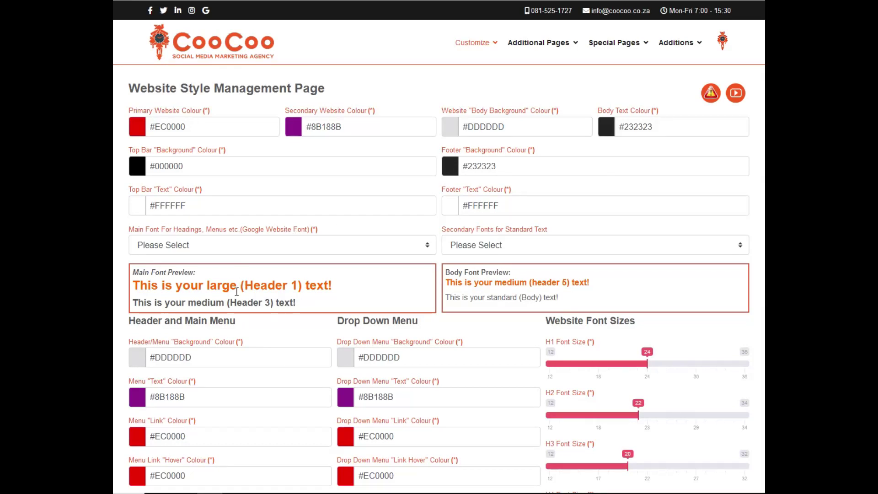
{"action": "left_click", "coordinate": [473, 165]}
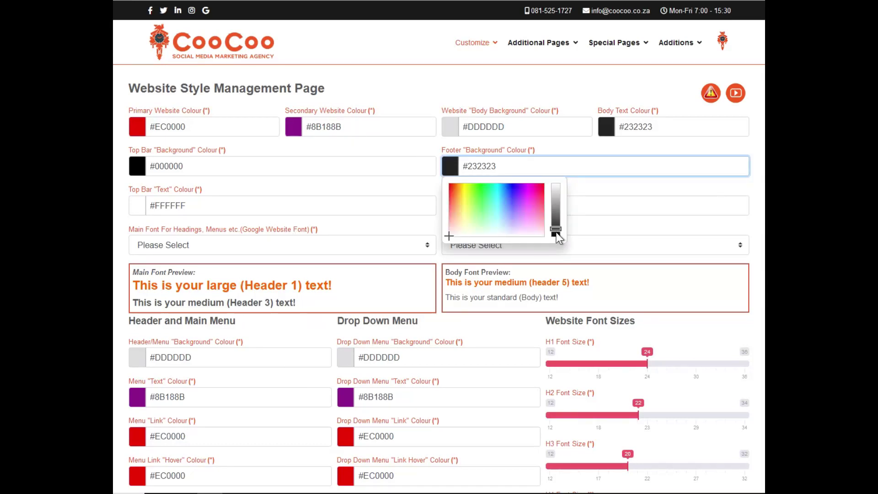
{"action": "left_click", "coordinate": [557, 234]}
{"action": "left_click", "coordinate": [594, 189]}
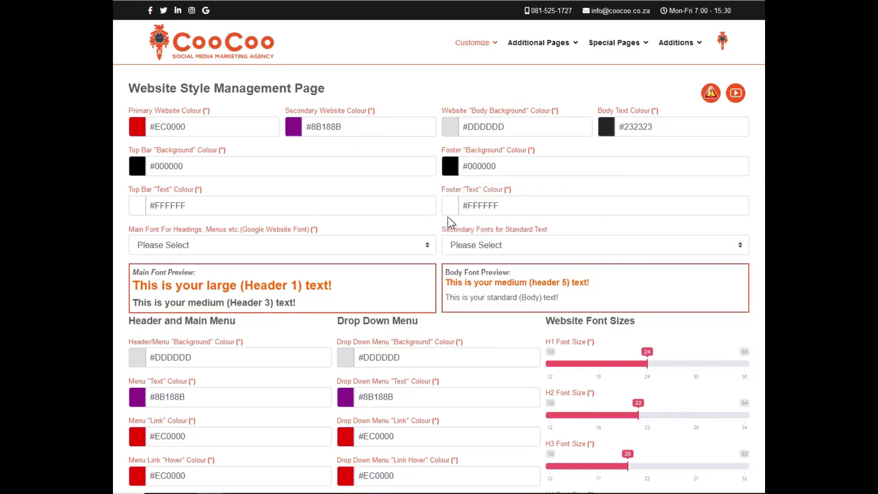
{"action": "scroll", "coordinate": [398, 230], "scroll_direction": "down", "scroll_amount": 2}
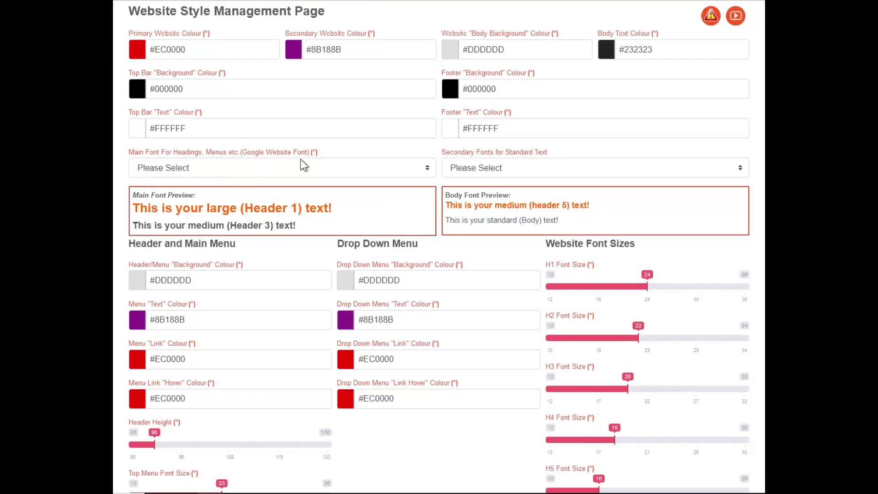
After trying Allura and Alike, set the main heading font to Contrail One
{"action": "left_click", "coordinate": [320, 173]}
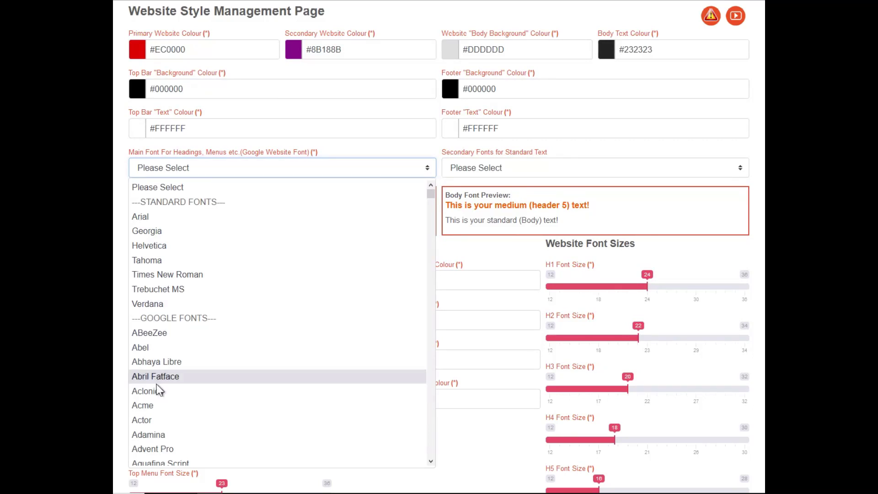
{"action": "scroll", "coordinate": [189, 358], "scroll_direction": "down", "scroll_amount": 8}
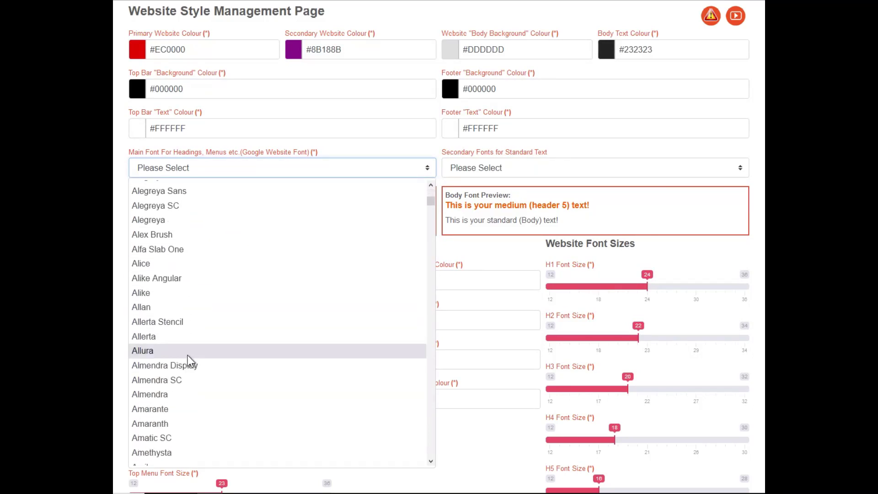
{"action": "left_click", "coordinate": [188, 350]}
{"action": "left_click_drag", "start_coordinate": [274, 225], "coordinate": [132, 207]}
{"action": "left_click", "coordinate": [245, 169]}
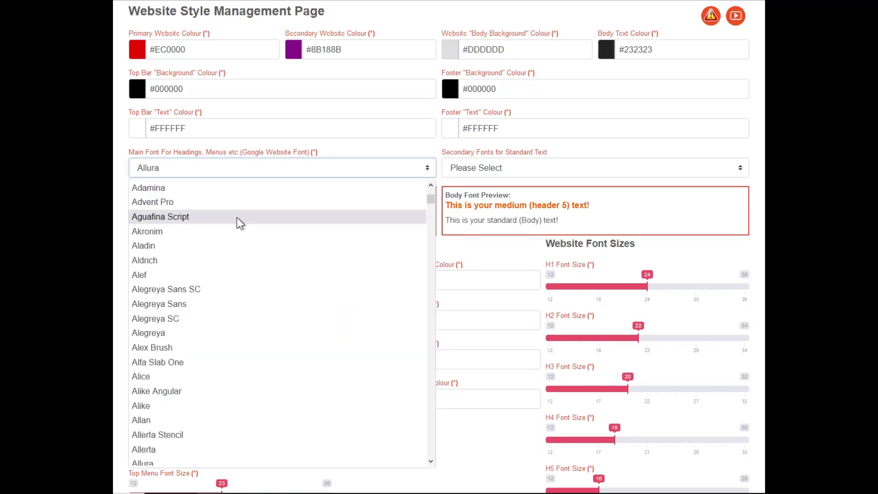
{"action": "left_click", "coordinate": [232, 409]}
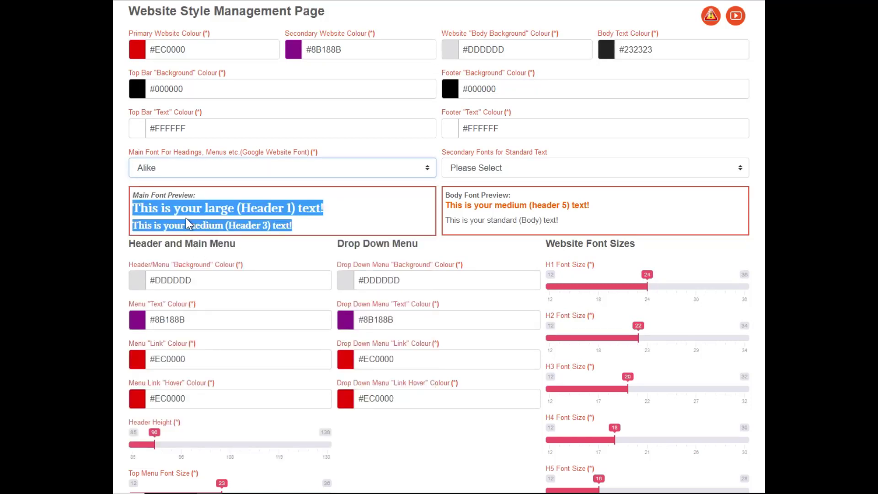
{"action": "left_click", "coordinate": [347, 219]}
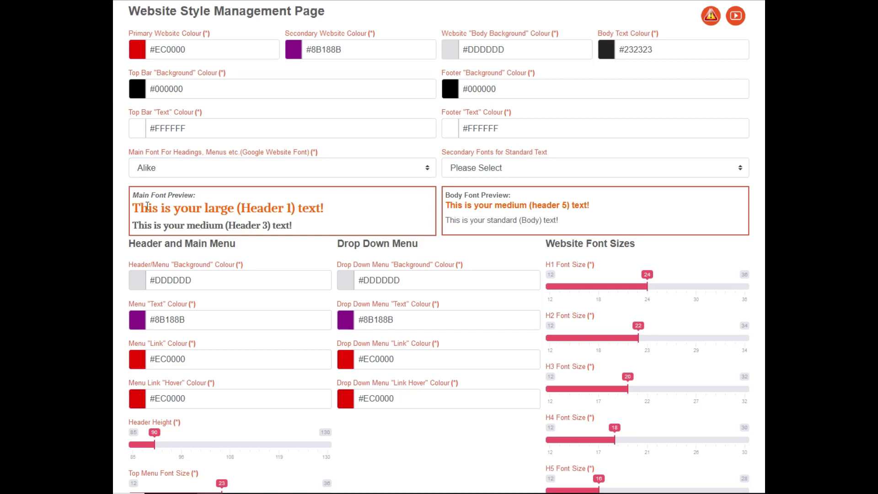
{"action": "left_click", "coordinate": [190, 165]}
{"action": "scroll", "coordinate": [231, 363], "scroll_direction": "down", "scroll_amount": 20}
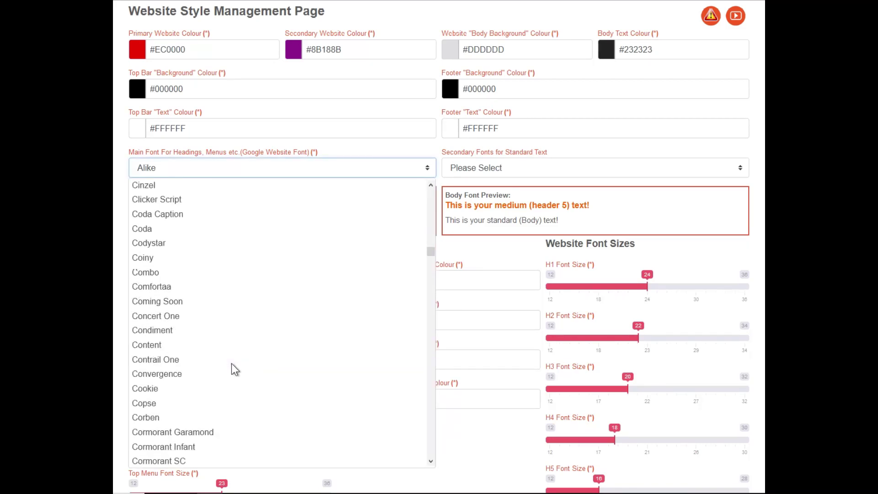
{"action": "left_click", "coordinate": [231, 363]}
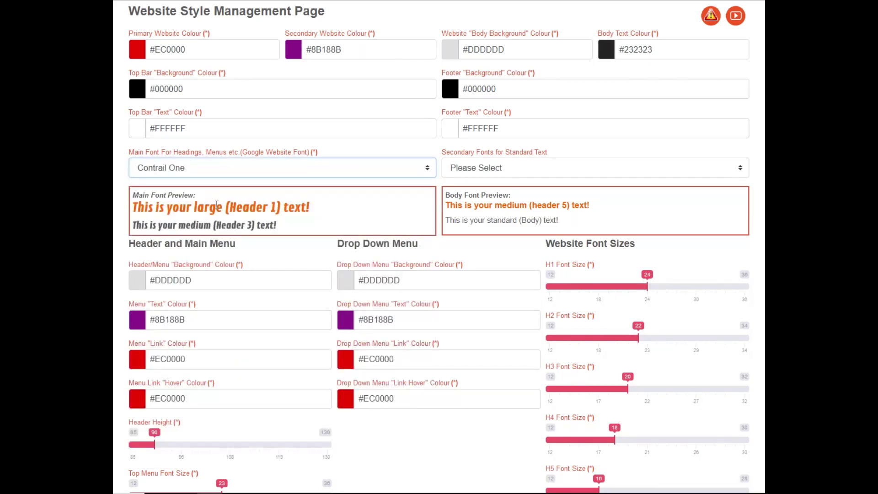
Set the standard text font to Montserrat instead of Open Sans
{"action": "left_click", "coordinate": [476, 171]}
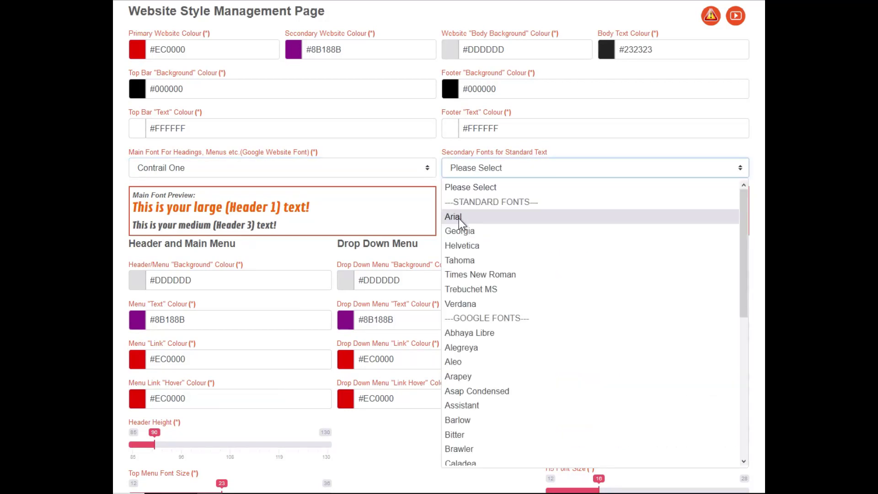
{"action": "scroll", "coordinate": [481, 342], "scroll_direction": "down", "scroll_amount": 5}
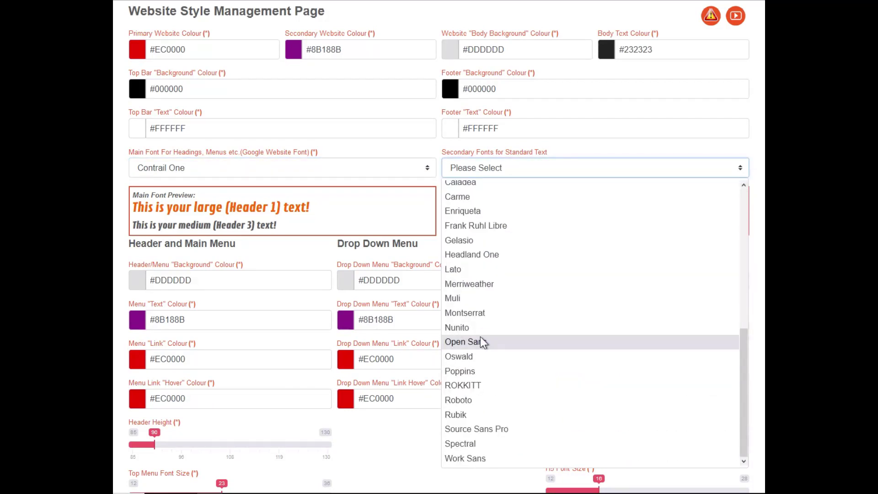
{"action": "left_click", "coordinate": [480, 338]}
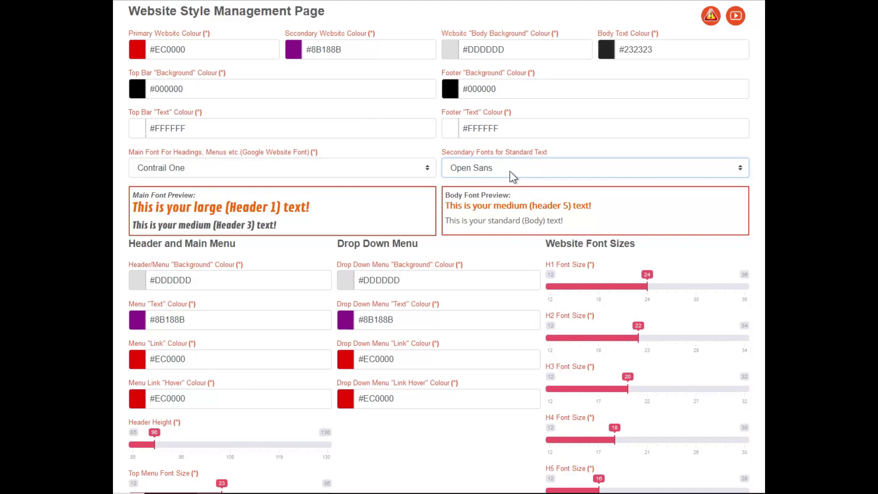
{"action": "left_click", "coordinate": [496, 167]}
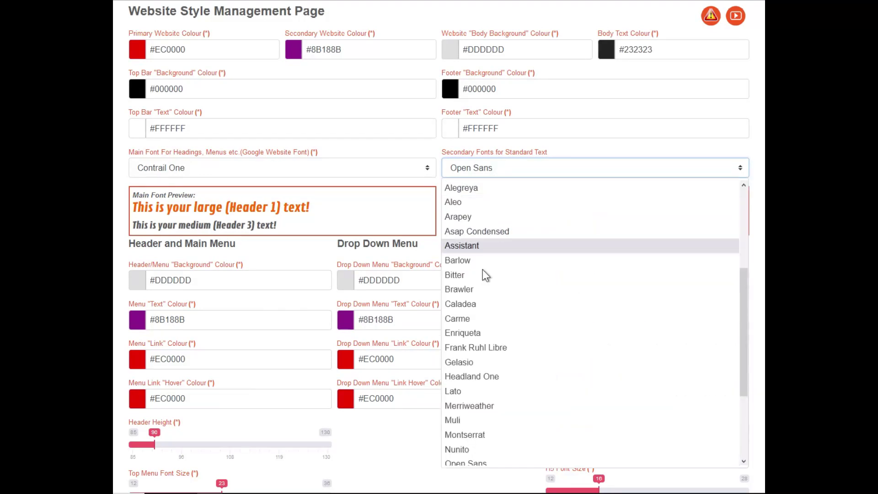
{"action": "left_click", "coordinate": [495, 433]}
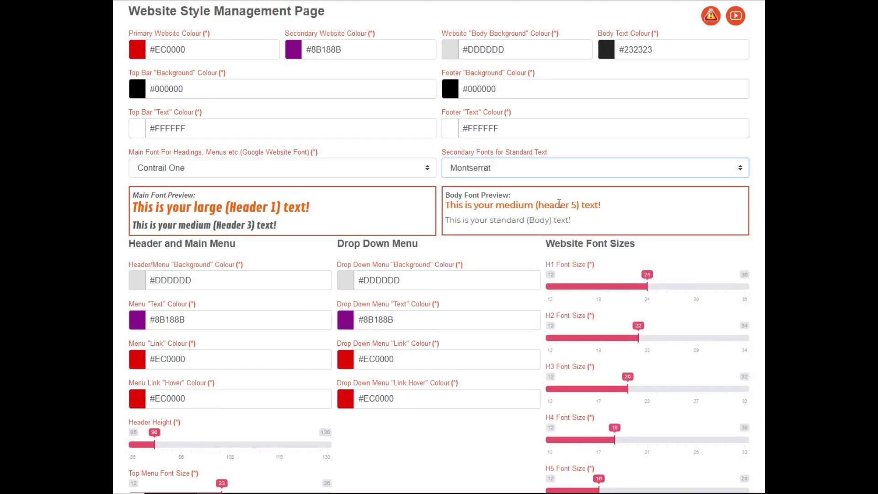
Try white, black and magenta shades for the Header/Menu Background colour
{"action": "scroll", "coordinate": [428, 233], "scroll_direction": "down", "scroll_amount": 2}
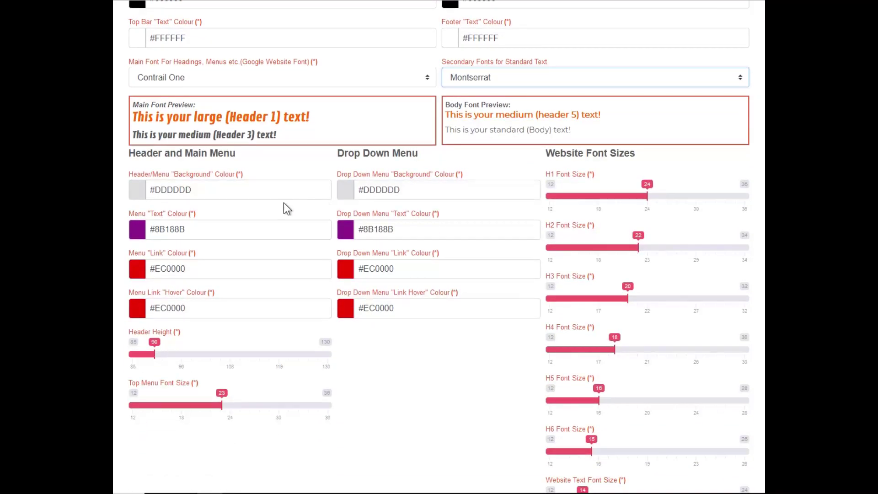
{"action": "scroll", "coordinate": [256, 204], "scroll_direction": "down", "scroll_amount": 1}
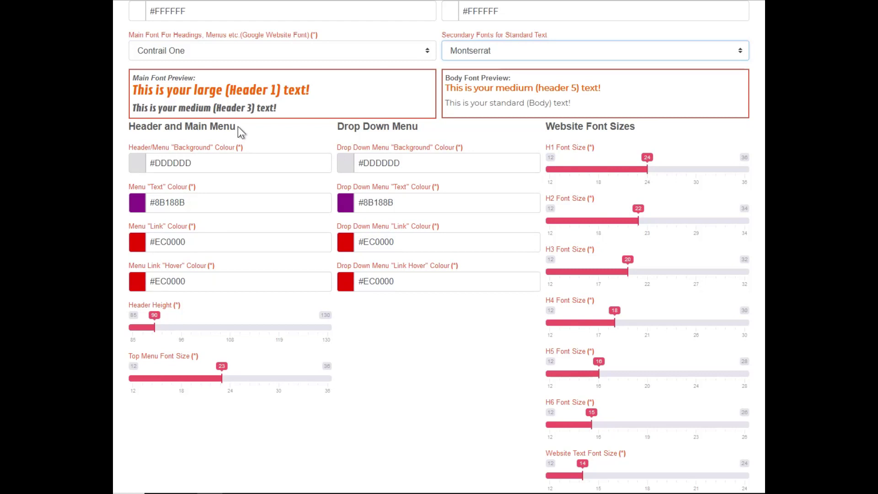
{"action": "left_click", "coordinate": [235, 162]}
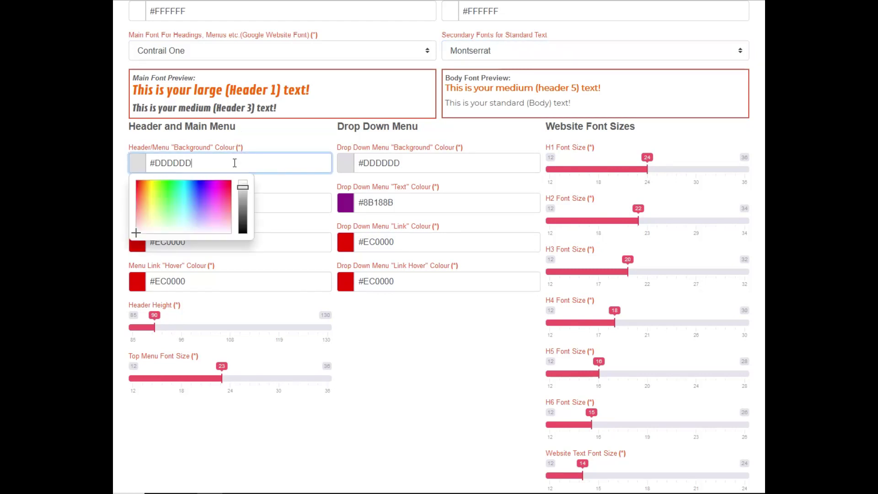
{"action": "left_click_drag", "start_coordinate": [245, 187], "coordinate": [245, 180]}
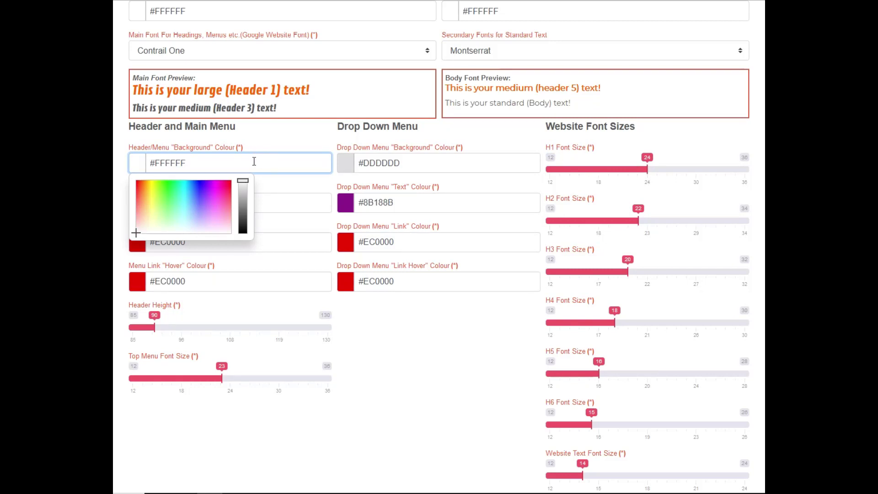
{"action": "left_click_drag", "start_coordinate": [243, 181], "coordinate": [245, 231]}
{"action": "left_click_drag", "start_coordinate": [219, 189], "coordinate": [255, 240]}
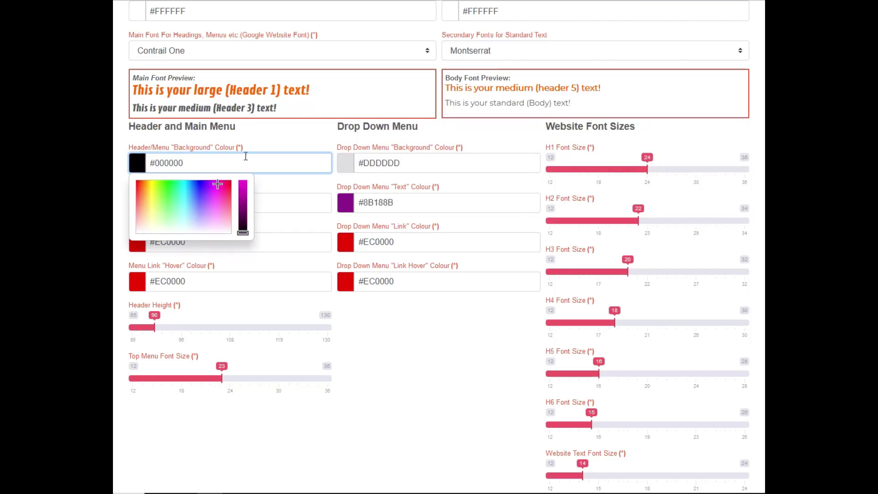
{"action": "left_click", "coordinate": [318, 135]}
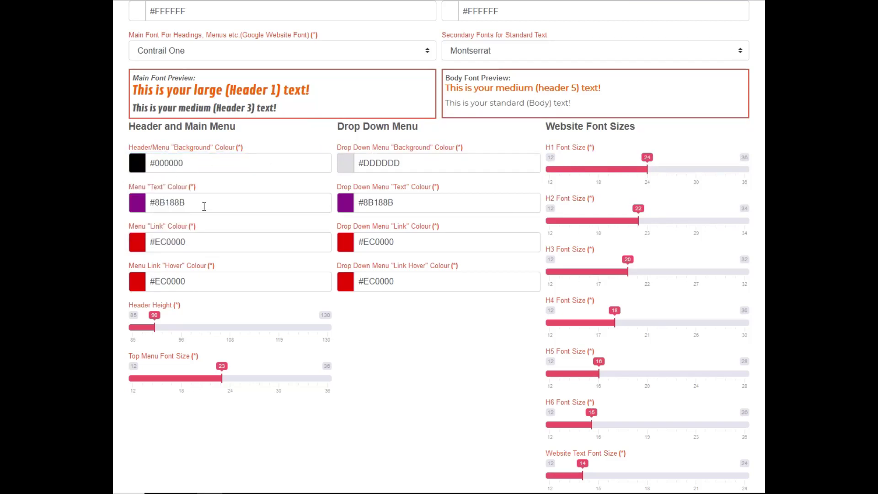
Settle the header background on white #FFFFFF, leaving menu text colour #8B188B unchanged
{"action": "left_click", "coordinate": [217, 160]}
{"action": "left_click", "coordinate": [223, 233]}
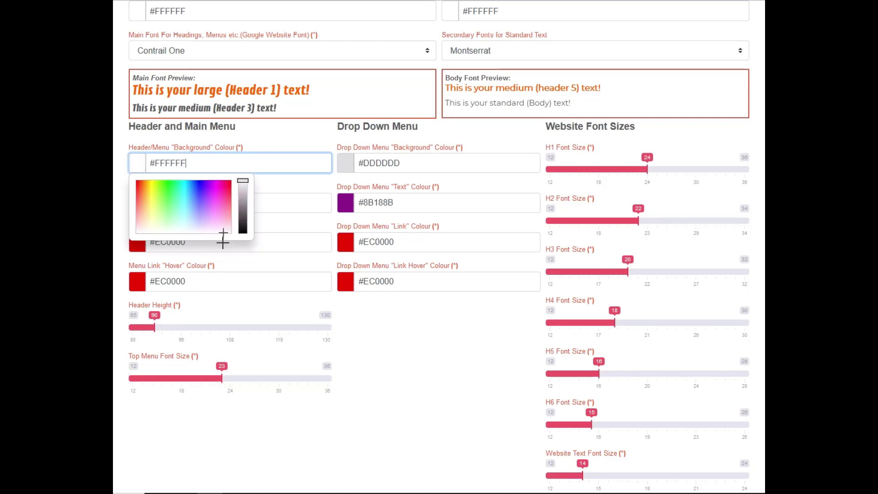
{"action": "left_click", "coordinate": [279, 142]}
{"action": "left_click", "coordinate": [190, 200]}
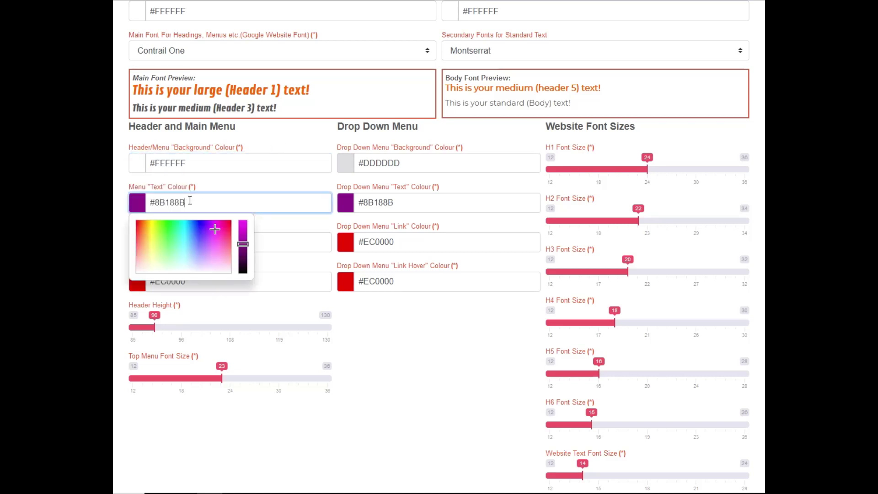
{"action": "left_click", "coordinate": [249, 190]}
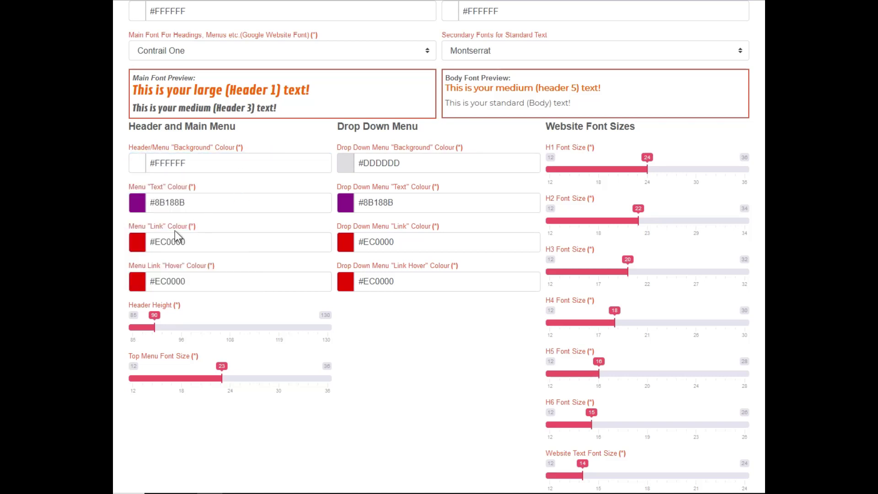
{"action": "scroll", "coordinate": [170, 244], "scroll_direction": "down", "scroll_amount": 1}
Set the Menu Link Colour to blue #100DEC and copy its value
{"action": "left_click", "coordinate": [198, 191]}
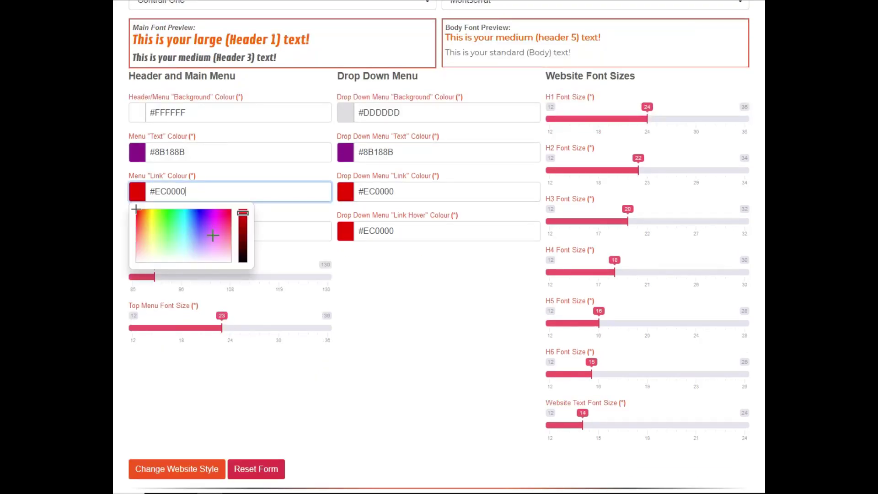
{"action": "left_click", "coordinate": [200, 211]}
{"action": "left_click", "coordinate": [240, 172]}
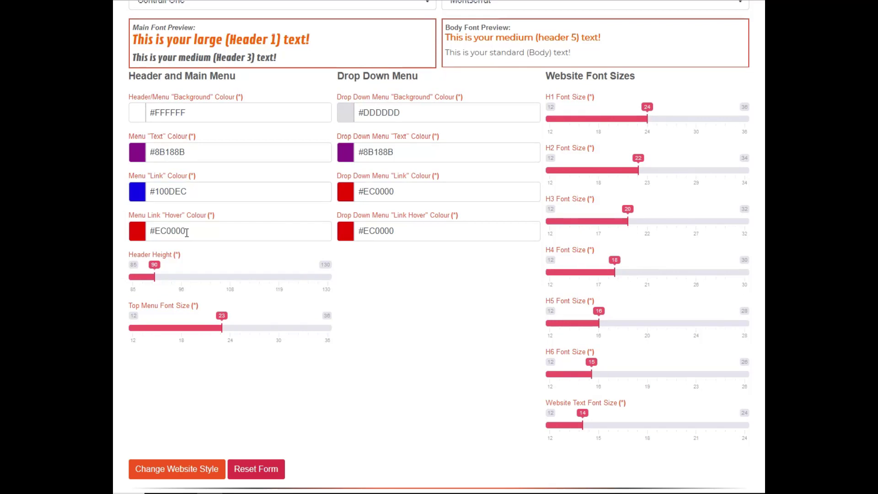
{"action": "left_click", "coordinate": [199, 183]}
{"action": "left_click_drag", "start_coordinate": [187, 192], "coordinate": [146, 187]}
{"action": "key", "text": "ctrl+c"}
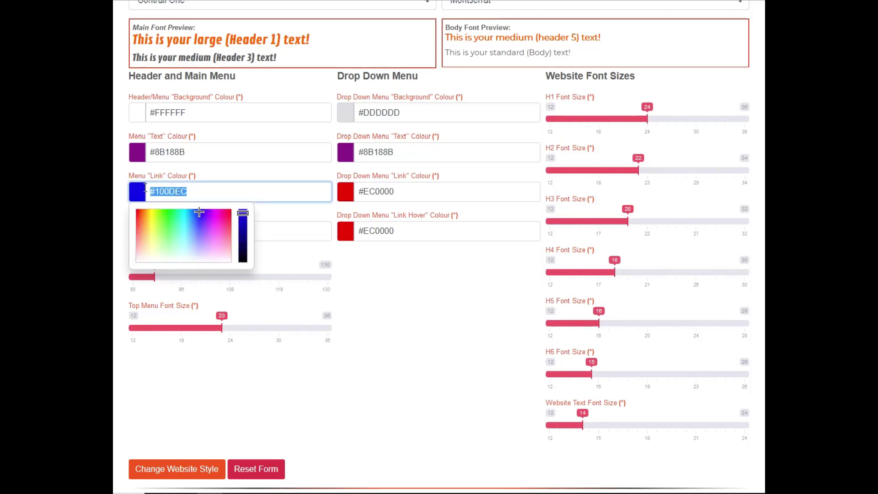
Paste #100DEC over the red Menu Link Hover Colour and nudge Header Height to 90
{"action": "left_click", "coordinate": [231, 173]}
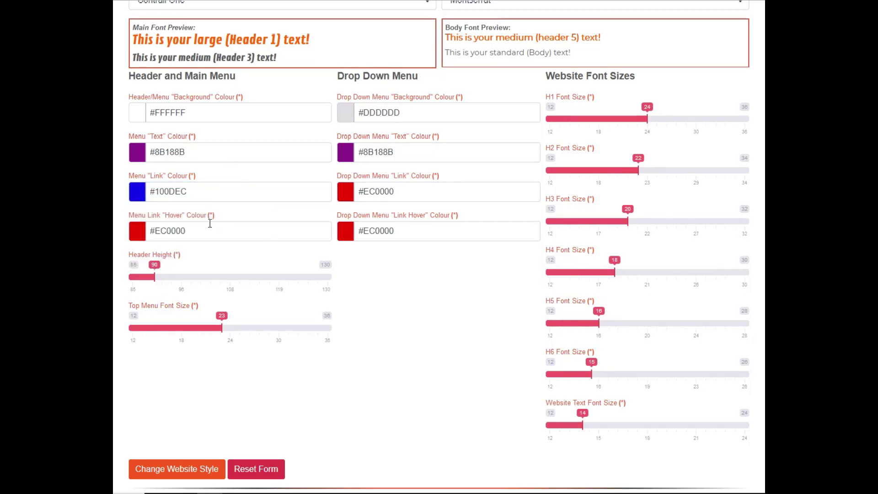
{"action": "left_click_drag", "start_coordinate": [208, 231], "coordinate": [120, 234]}
{"action": "key", "text": "ctrl+v"}
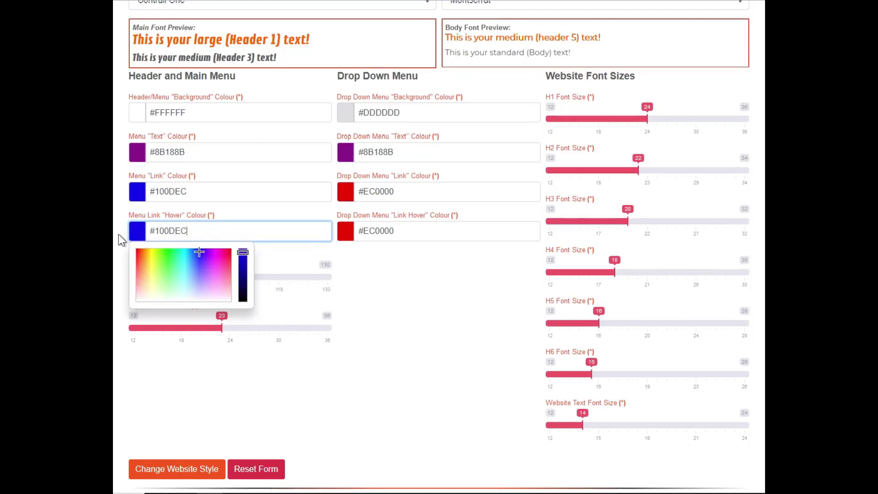
{"action": "left_click", "coordinate": [224, 212]}
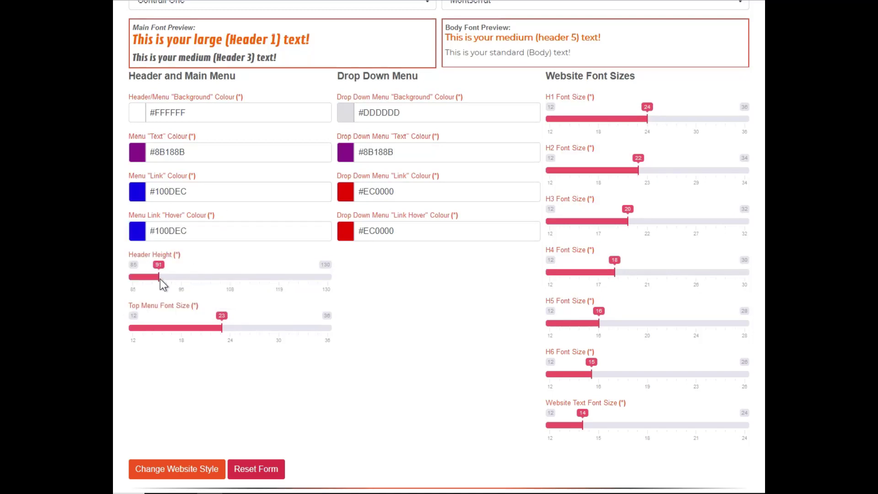
{"action": "left_click_drag", "start_coordinate": [200, 281], "coordinate": [157, 284]}
Lower the Top Menu Font Size slider from 36 to 18
{"action": "scroll", "coordinate": [158, 287], "scroll_direction": "down", "scroll_amount": 1}
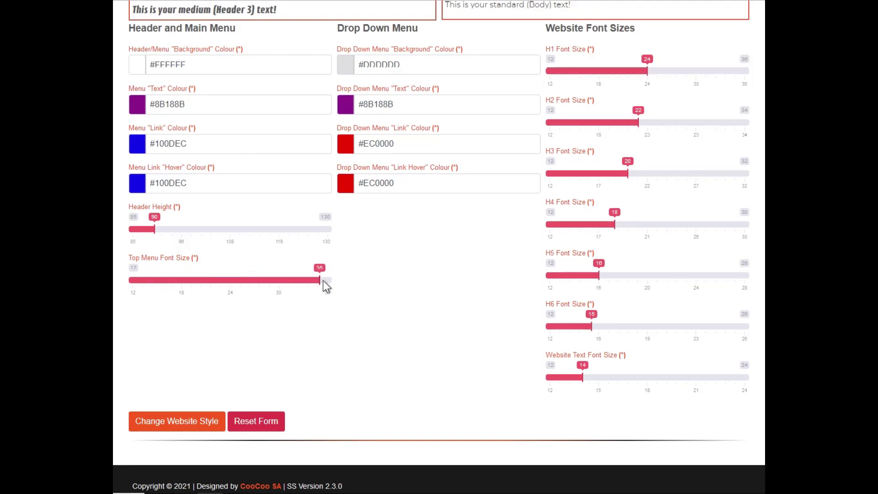
{"action": "left_click_drag", "start_coordinate": [329, 279], "coordinate": [150, 284]}
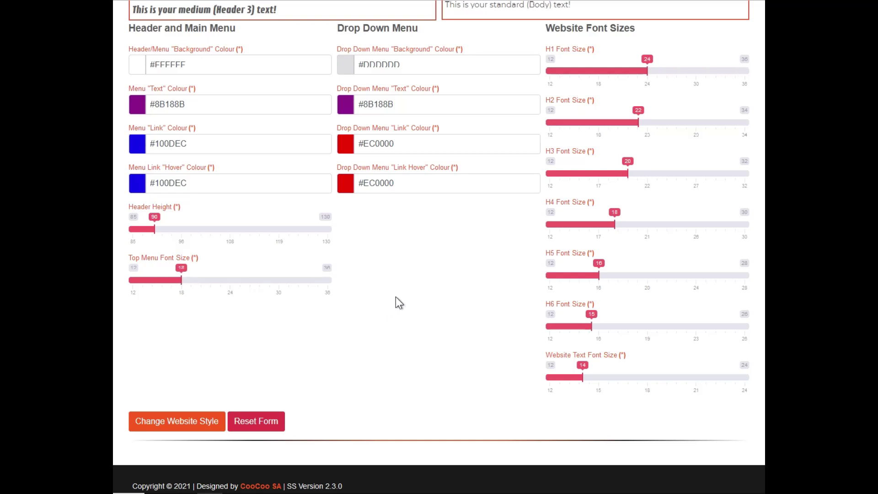
{"action": "scroll", "coordinate": [283, 288], "scroll_direction": "up", "scroll_amount": 6}
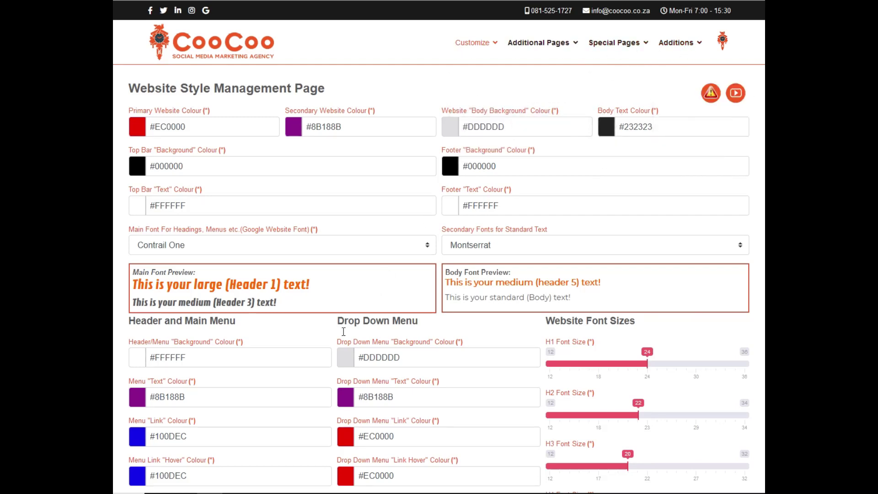
{"action": "scroll", "coordinate": [344, 332], "scroll_direction": "down", "scroll_amount": 5}
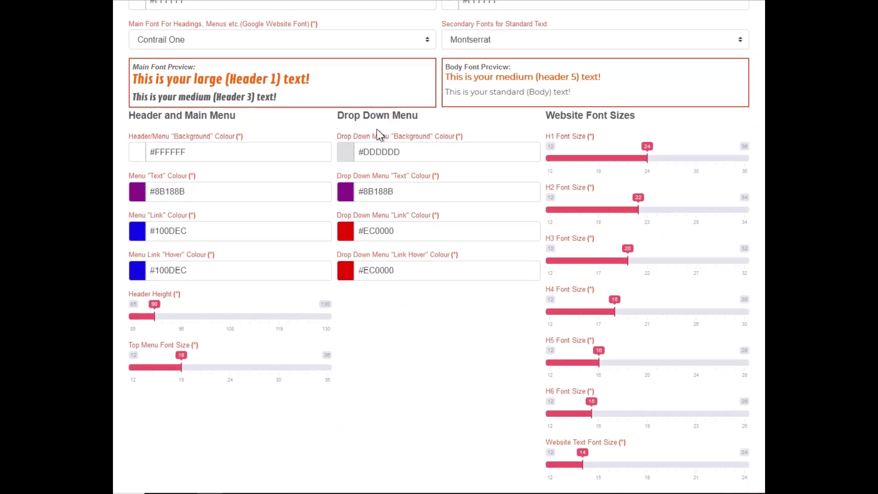
{"action": "scroll", "coordinate": [378, 146], "scroll_direction": "up", "scroll_amount": 5}
{"action": "mouse_move", "coordinate": [538, 53]}
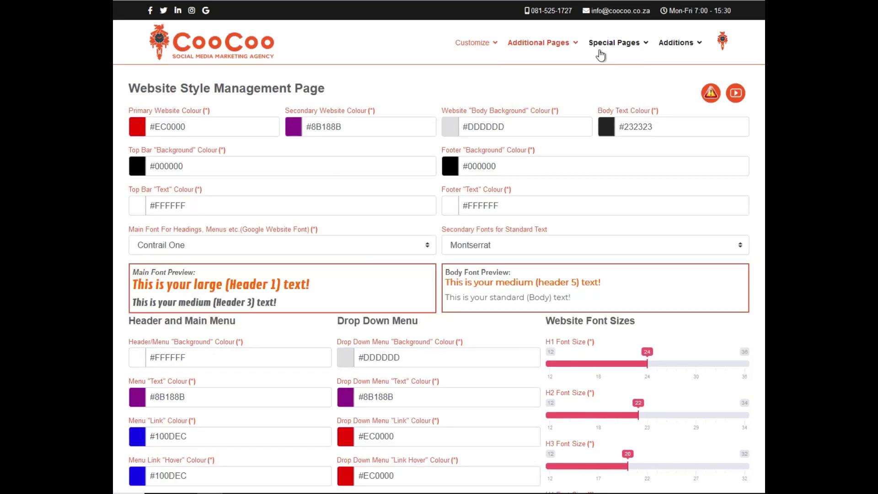
{"action": "mouse_move", "coordinate": [667, 54]}
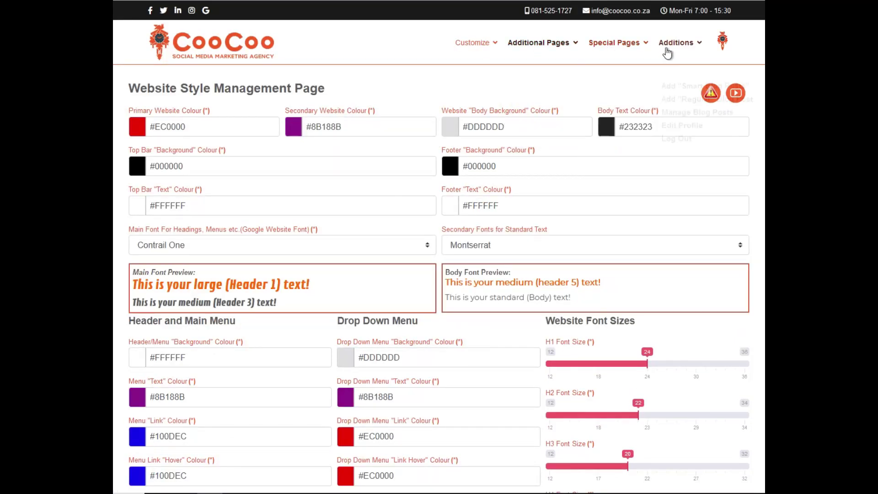
{"action": "scroll", "coordinate": [449, 274], "scroll_direction": "down", "scroll_amount": 4}
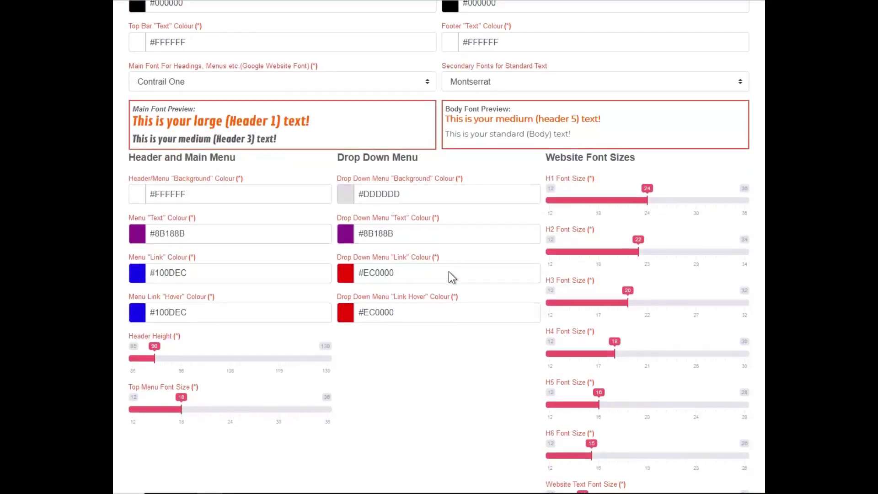
Set the Drop Down Menu Background colour to white #FFFFFF
{"action": "left_click", "coordinate": [405, 195]}
{"action": "left_click_drag", "start_coordinate": [451, 224], "coordinate": [451, 215]}
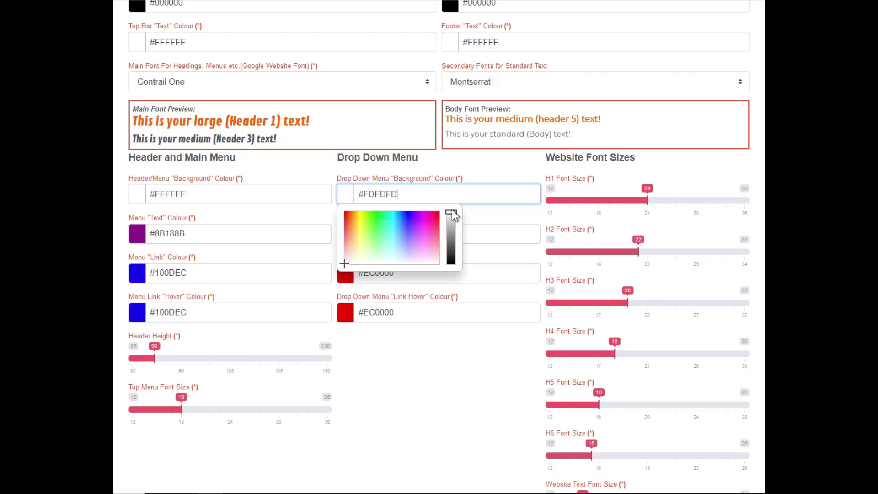
{"action": "left_click", "coordinate": [475, 175]}
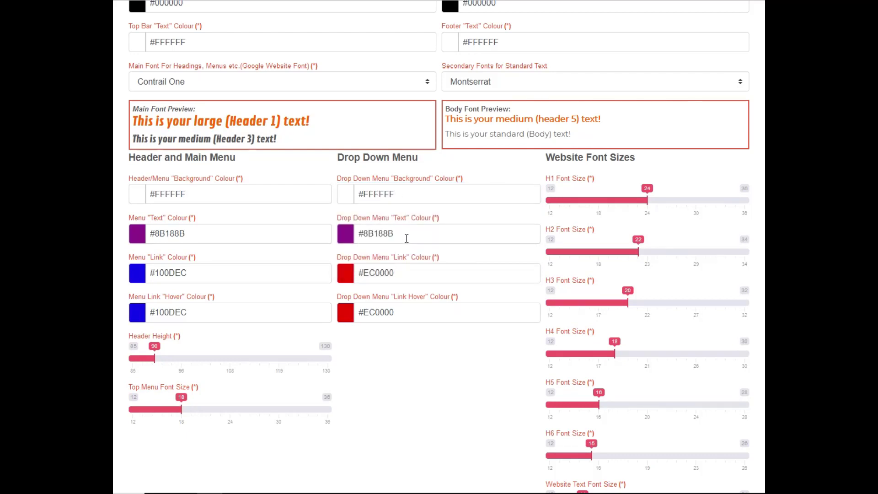
Paste blue #100DEC into the Drop Down Link and Link Hover colour fields
{"action": "left_click", "coordinate": [404, 273]}
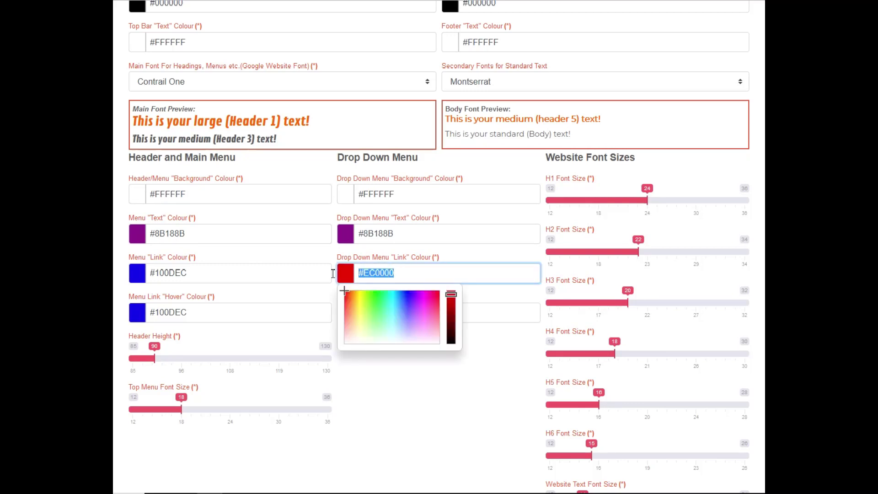
{"action": "key", "text": "ctrl+v"}
{"action": "left_click", "coordinate": [452, 256]}
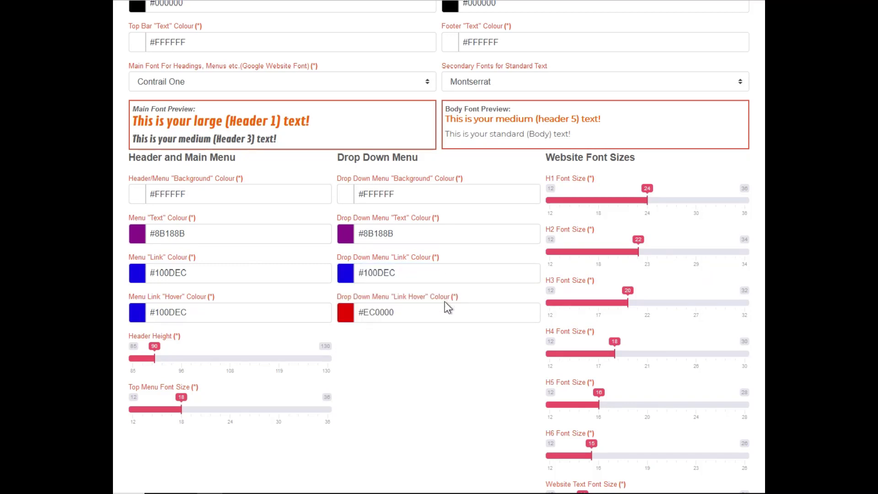
{"action": "left_click", "coordinate": [446, 312]}
{"action": "key", "text": "ctrl+v"}
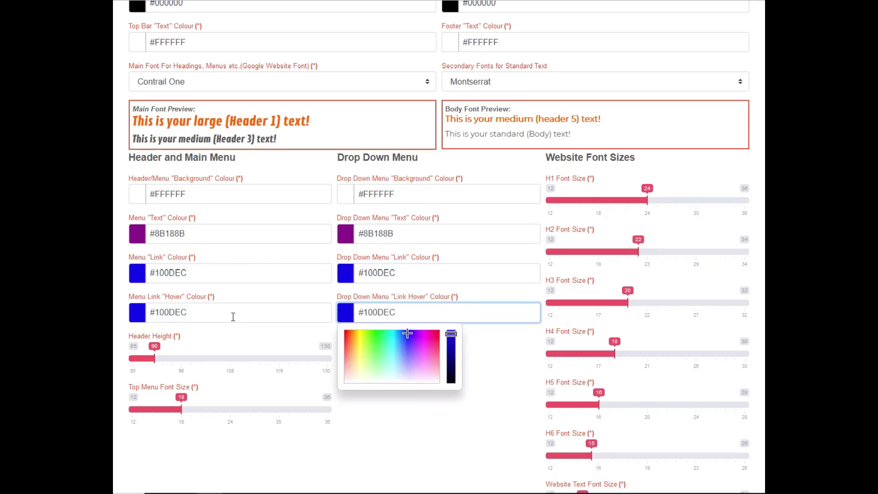
{"action": "left_click", "coordinate": [459, 276]}
{"action": "left_click", "coordinate": [483, 284]}
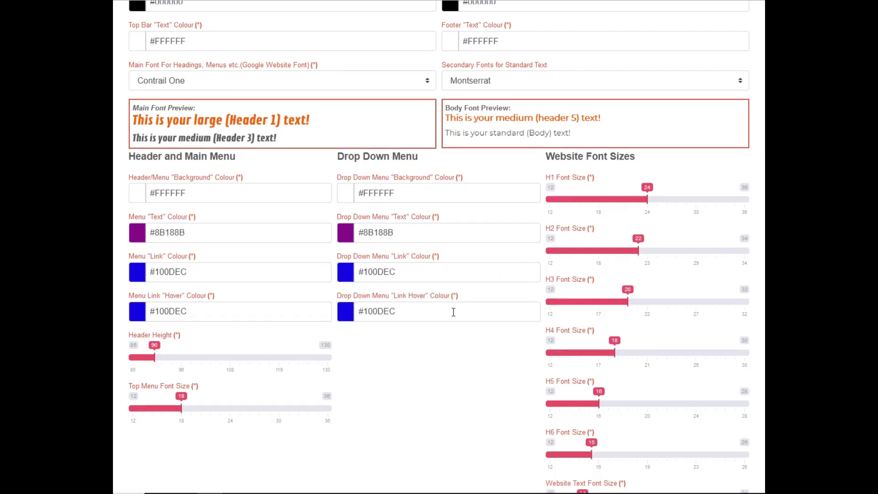
{"action": "scroll", "coordinate": [453, 311], "scroll_direction": "down", "scroll_amount": 1}
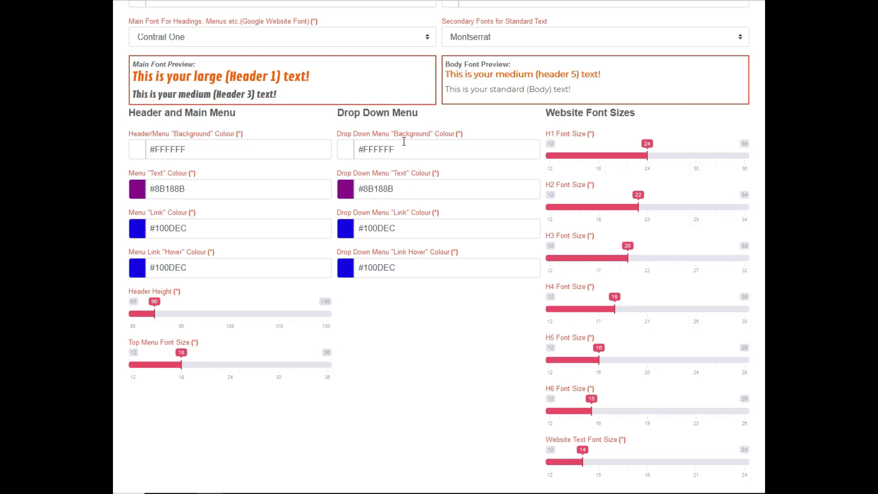
Raise the heading font size sliders: H1 to 28, H2 to 26, H3 to 23, H5 to 18
{"action": "left_click", "coordinate": [657, 158]}
{"action": "left_click", "coordinate": [679, 163]}
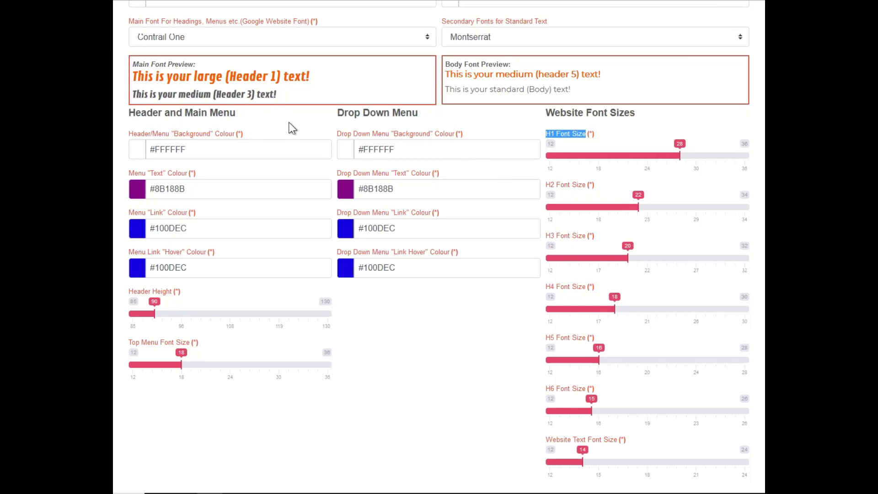
{"action": "left_click", "coordinate": [631, 135]}
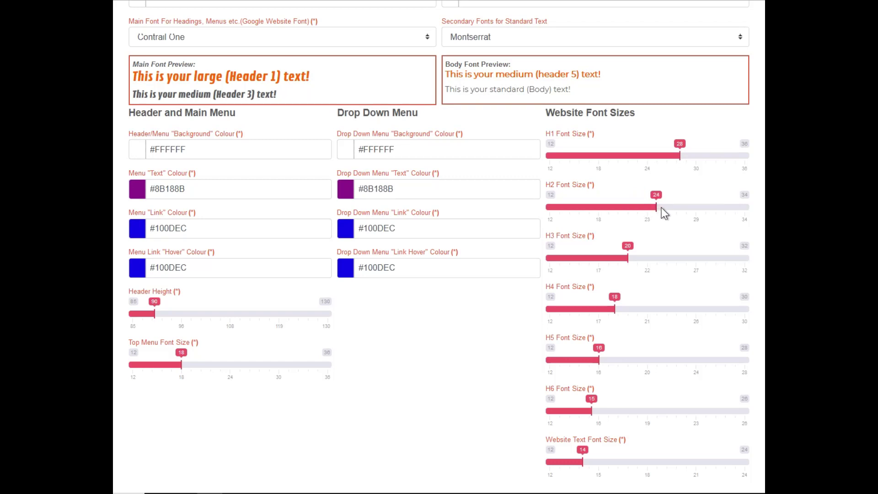
{"action": "left_click_drag", "start_coordinate": [667, 207], "coordinate": [672, 209]}
{"action": "left_click_drag", "start_coordinate": [631, 259], "coordinate": [662, 262]}
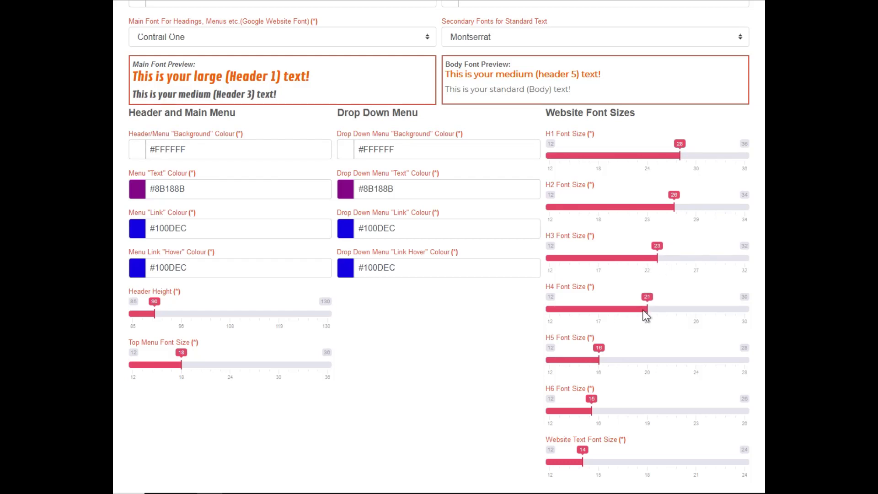
{"action": "left_click_drag", "start_coordinate": [595, 360], "coordinate": [622, 363]}
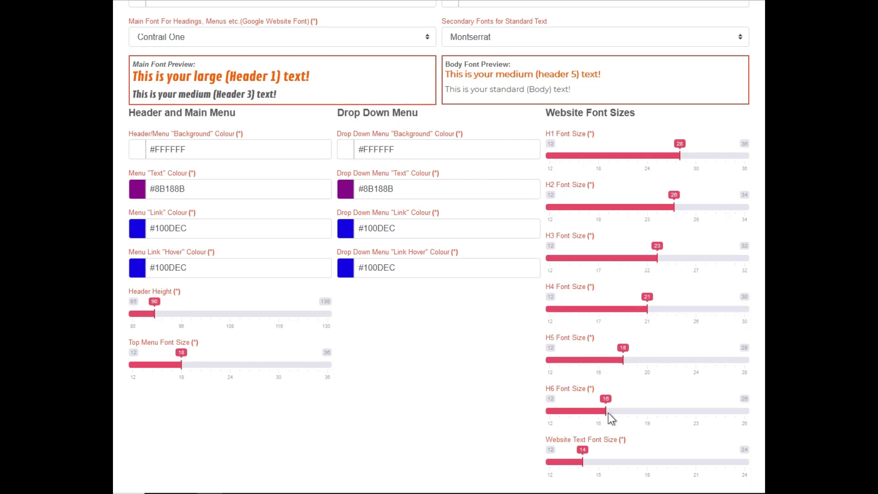
{"action": "scroll", "coordinate": [611, 419], "scroll_direction": "down", "scroll_amount": 3}
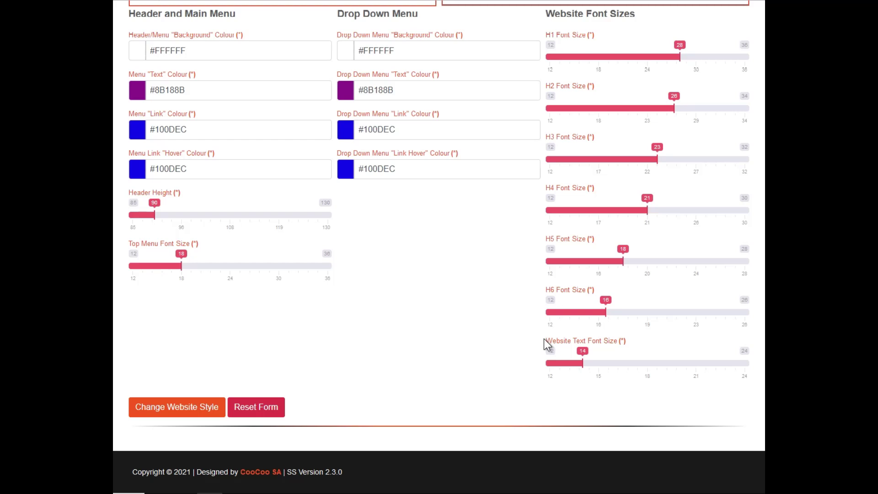
{"action": "left_click", "coordinate": [583, 365]}
{"action": "scroll", "coordinate": [440, 247], "scroll_direction": "up", "scroll_amount": 7}
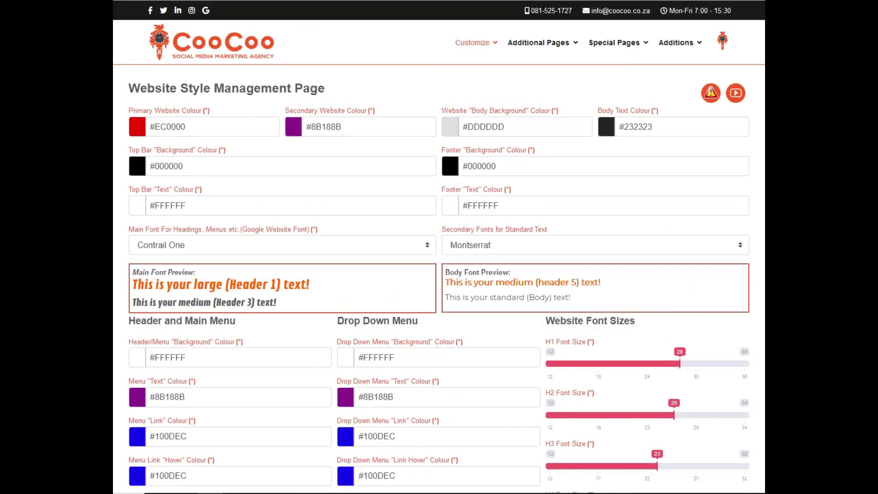